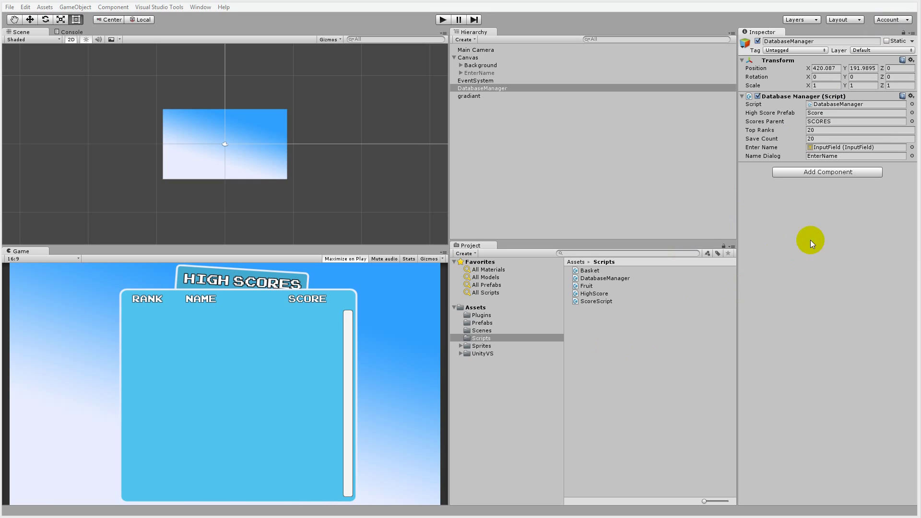
Set the Database Manager's Save Count to 100, leaving Top Ranks at 20
click(811, 130)
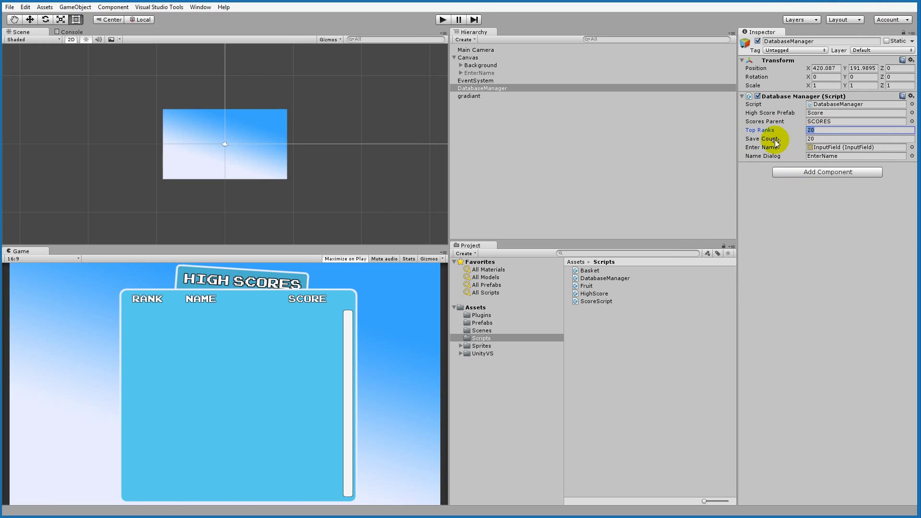
click(811, 139)
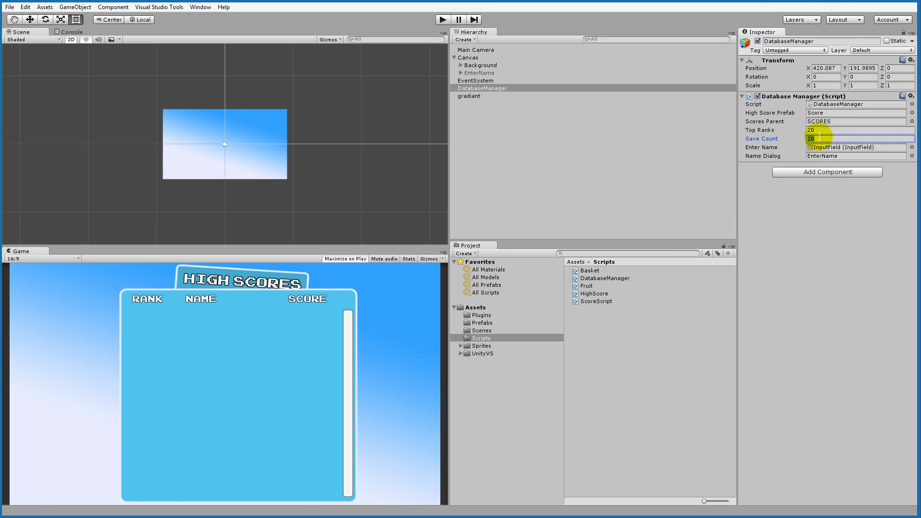
text(100)
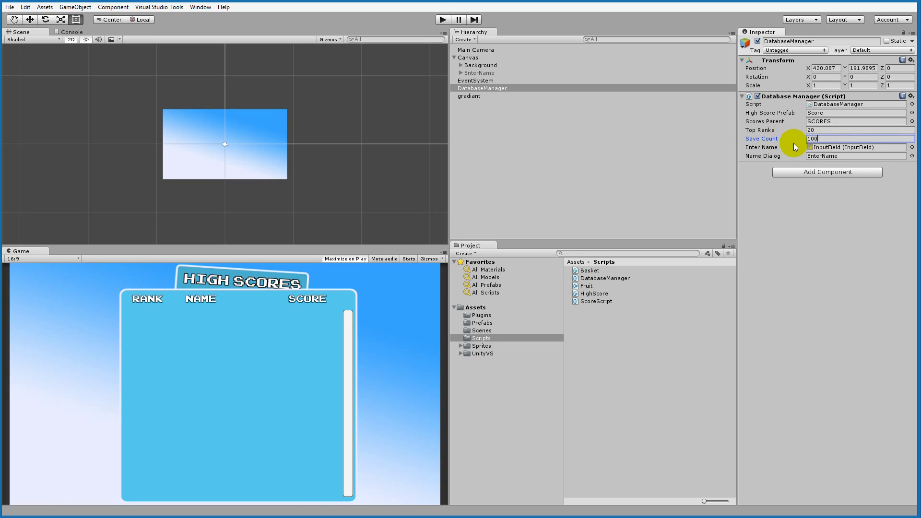
click(816, 130)
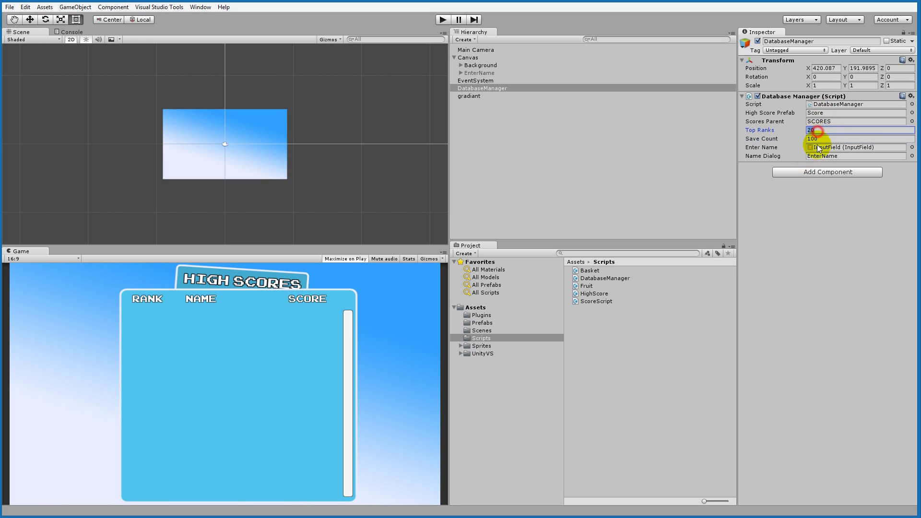
Play the game to check the ten-rank board (340 down to 259), then stop and restart it
click(442, 20)
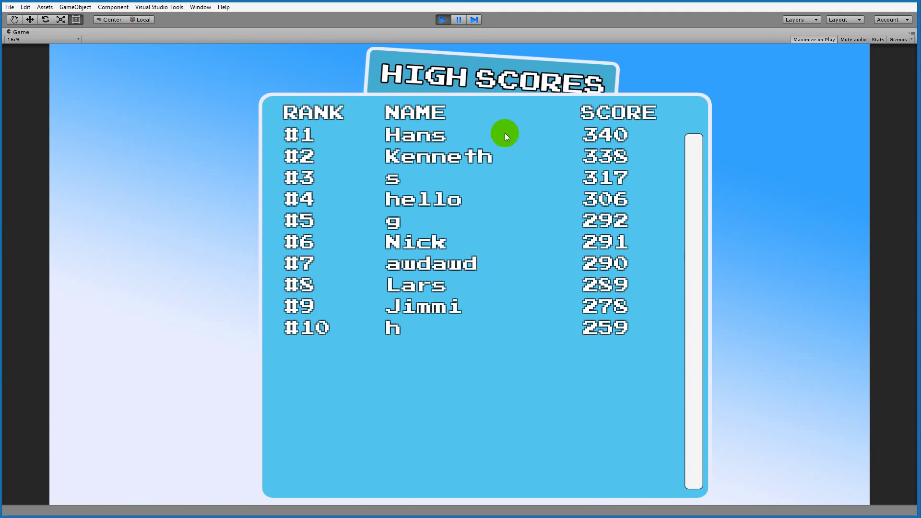
click(443, 20)
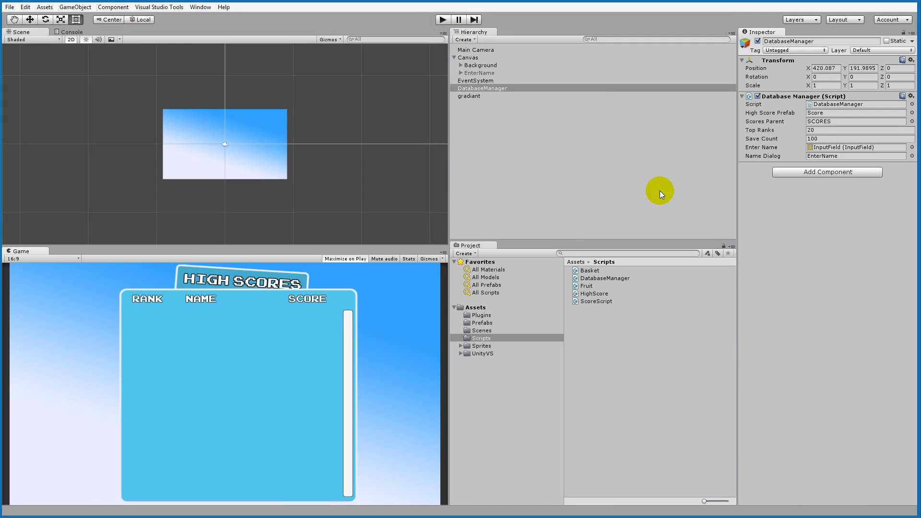
click(443, 20)
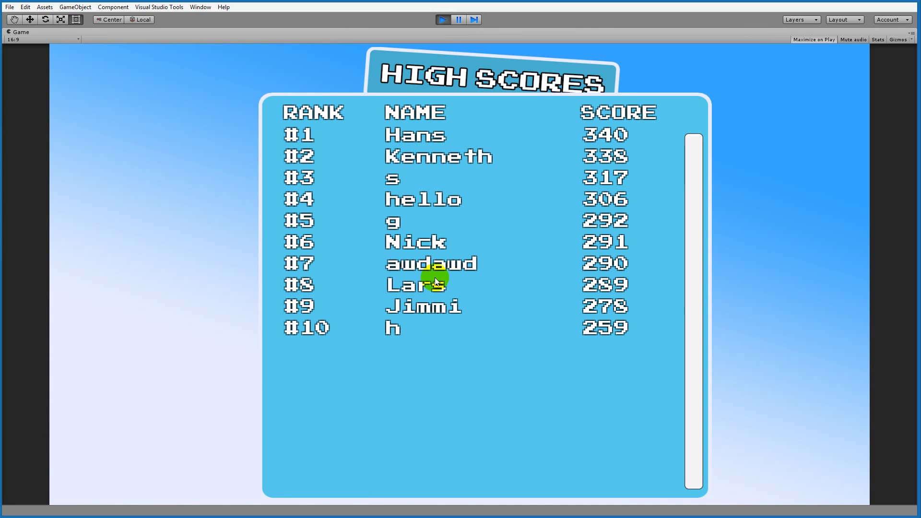
Submit a new score under a player's name and dismiss the entry to view the updated list
click(467, 278)
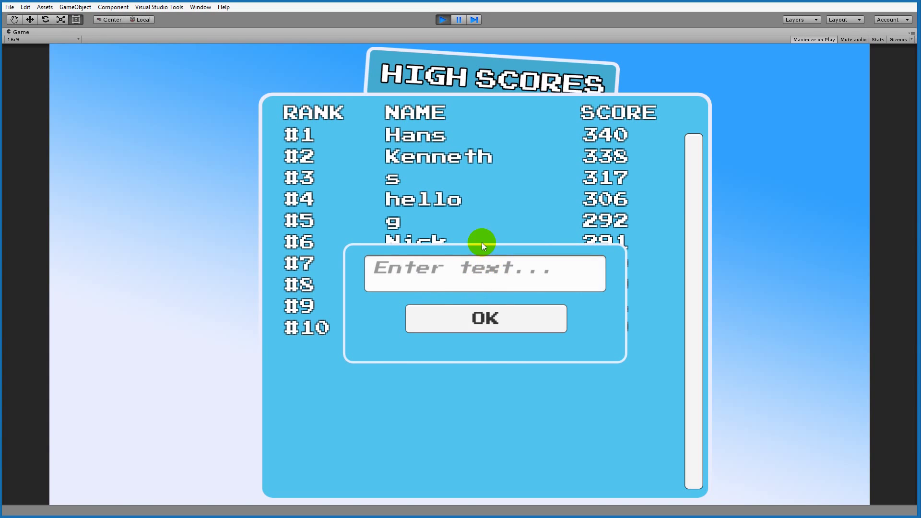
click(446, 278)
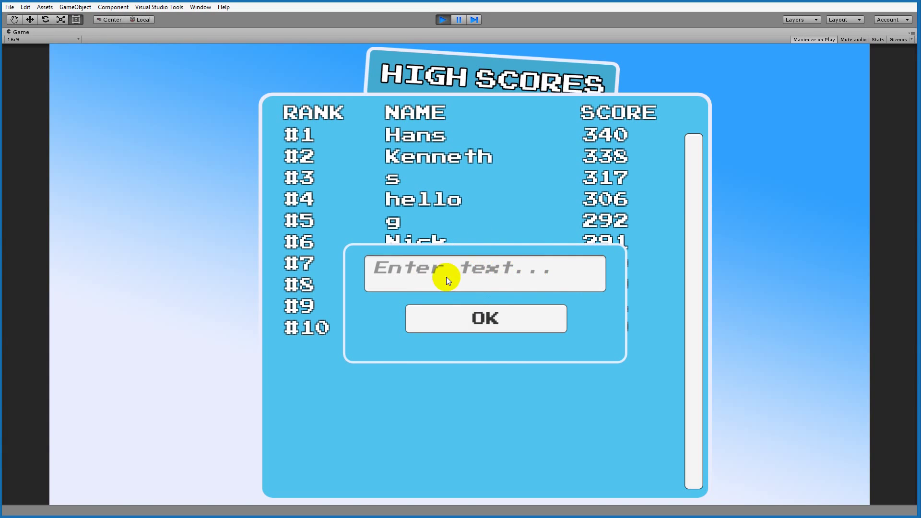
click(491, 290)
text(Kenne)
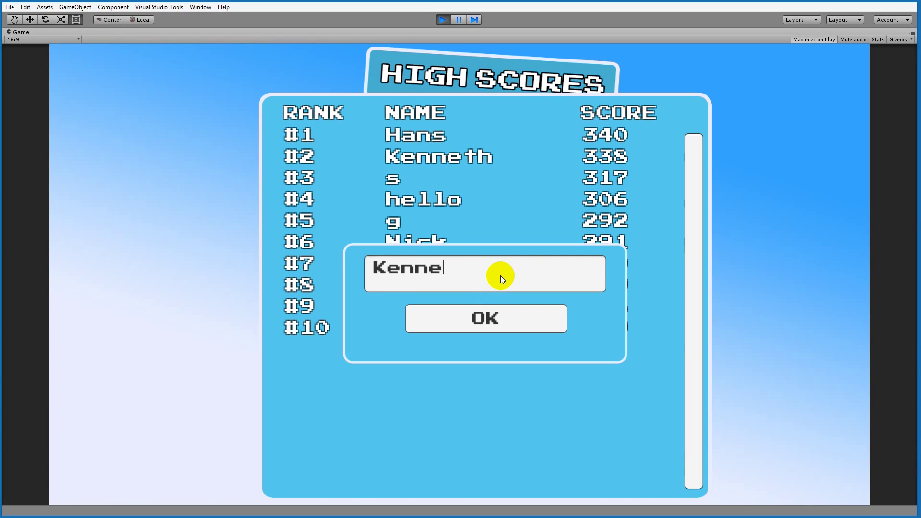
text(th An)
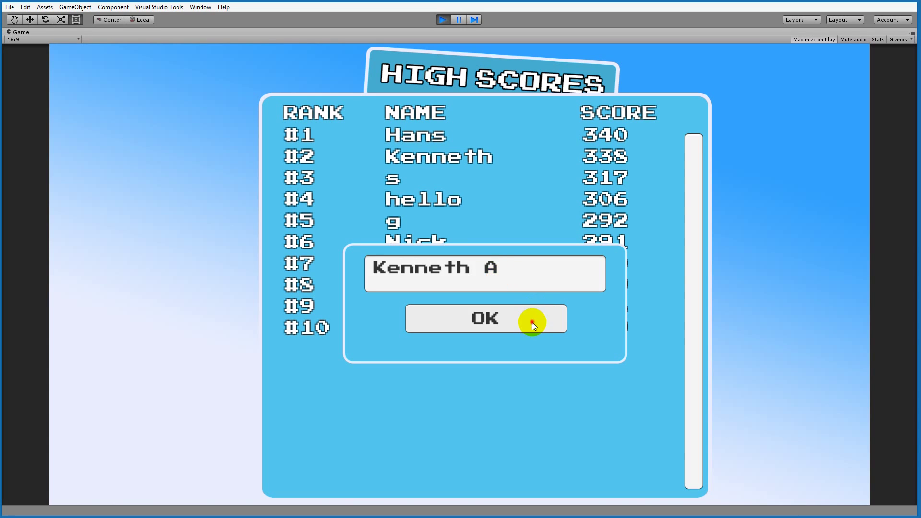
click(531, 322)
click(562, 321)
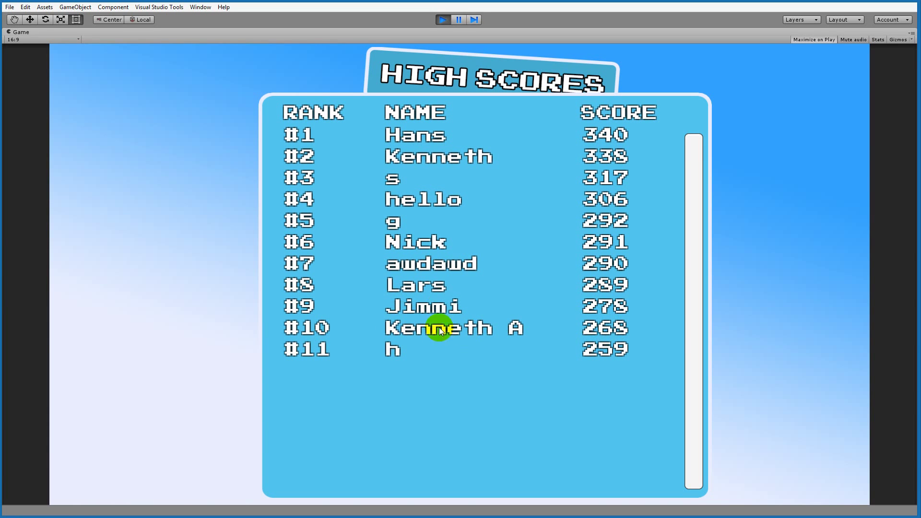
Submit scores under the names awd, sdsds, ds and ggg
click(512, 327)
click(507, 276)
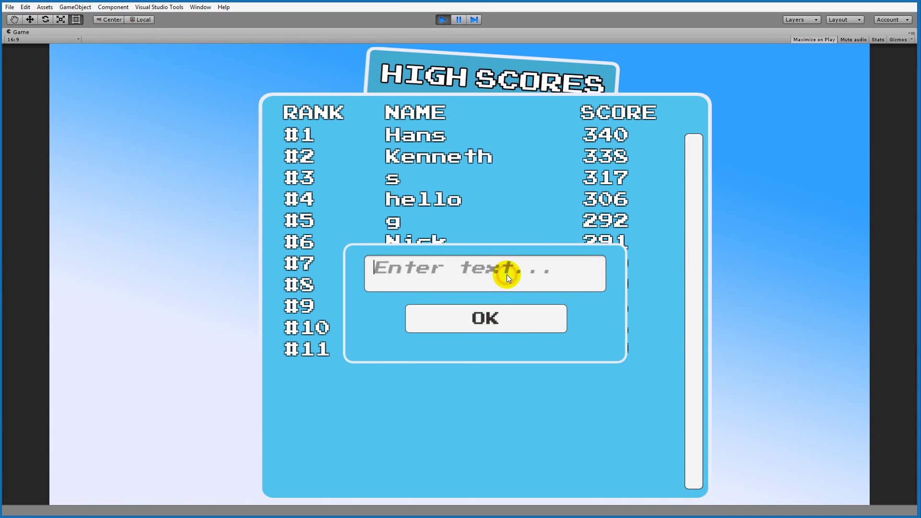
text(awd)
click(511, 316)
click(479, 274)
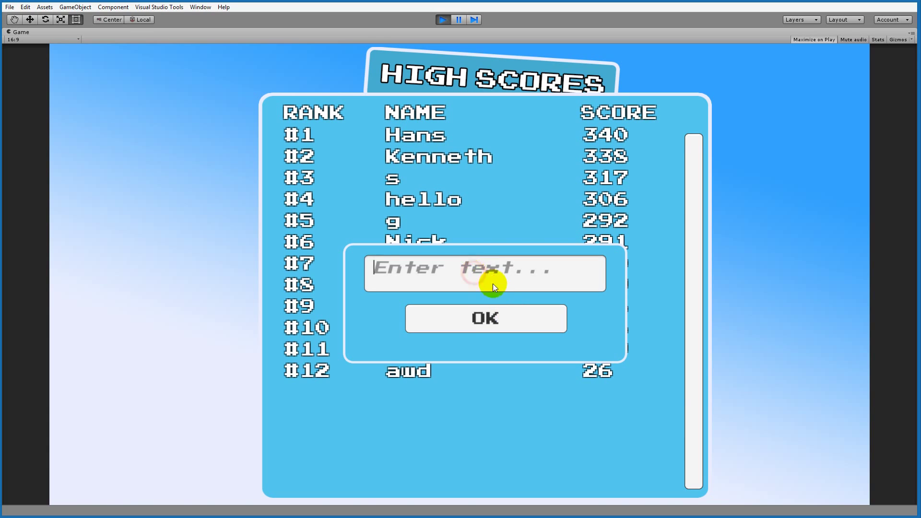
text(sdsds)
click(506, 310)
click(514, 276)
text(ds)
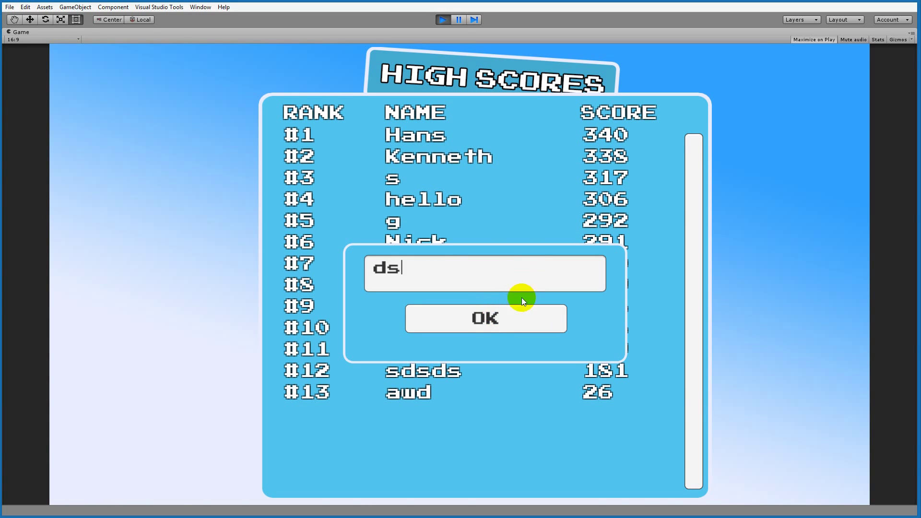
click(508, 312)
click(511, 274)
text(ggg)
click(511, 321)
Submit scores under hggf, sdsd, swawdasd and sdgfghg, then close the name prompt
click(537, 283)
text(hggf)
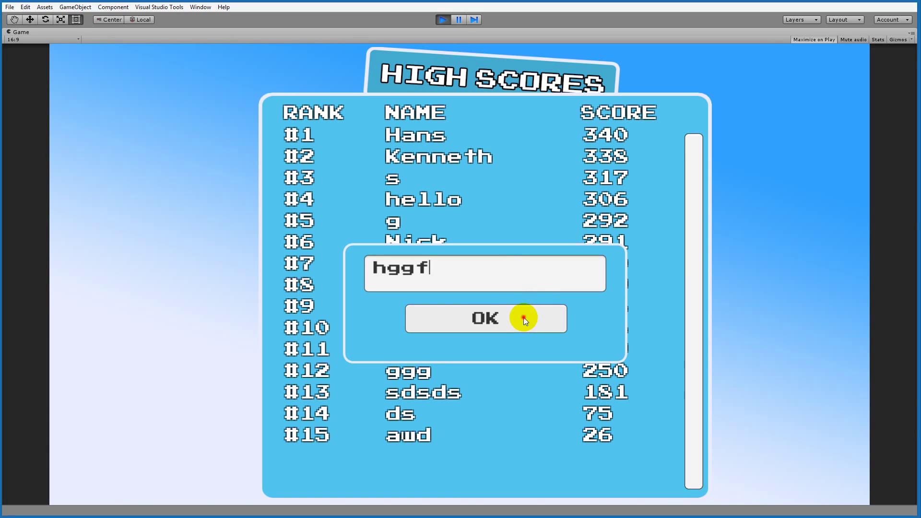
click(523, 317)
click(516, 278)
text(sdsd)
click(525, 312)
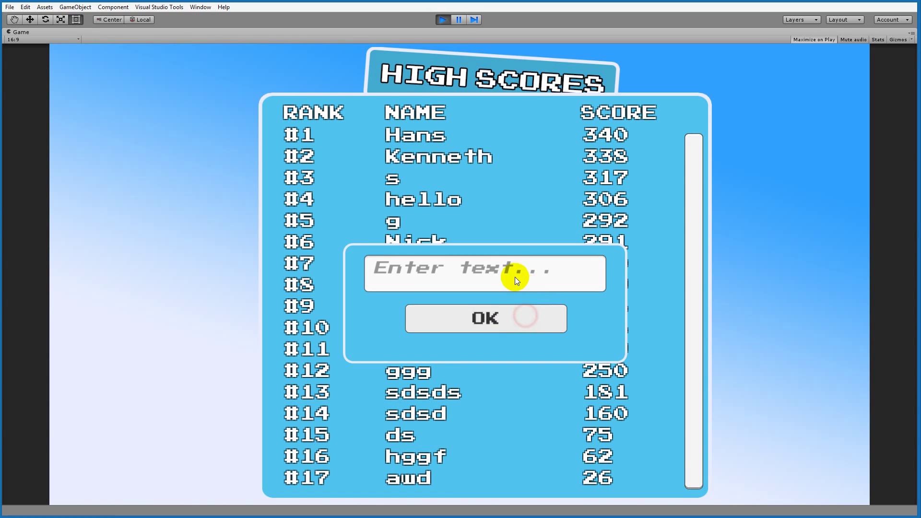
click(514, 278)
text(swawdasd)
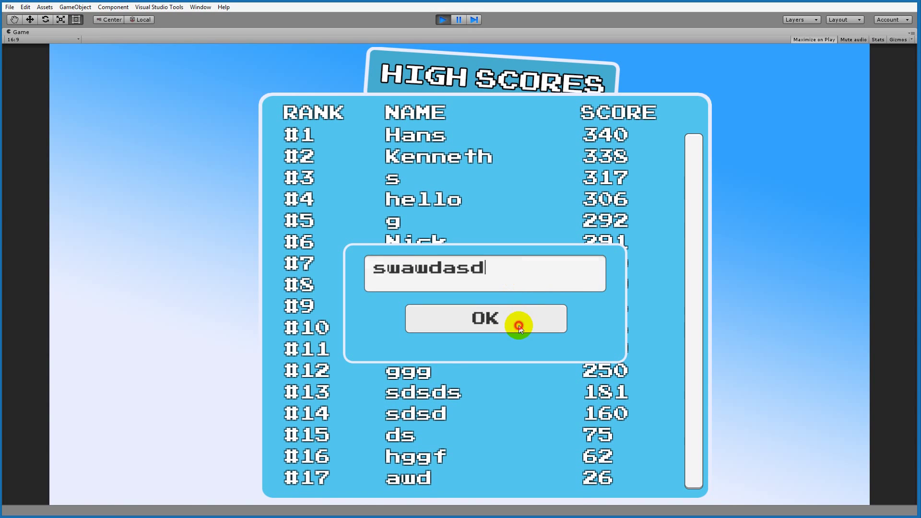
click(518, 322)
click(543, 266)
text(sdgfghg)
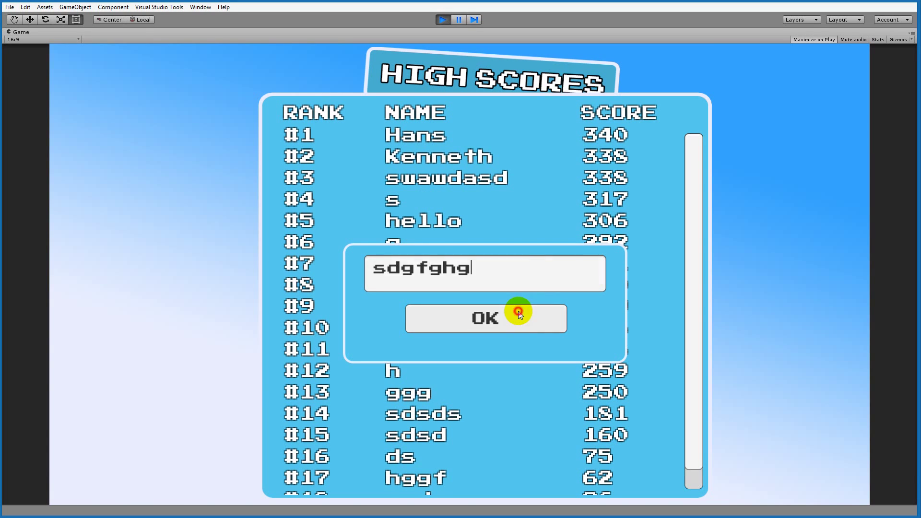
click(519, 310)
click(525, 323)
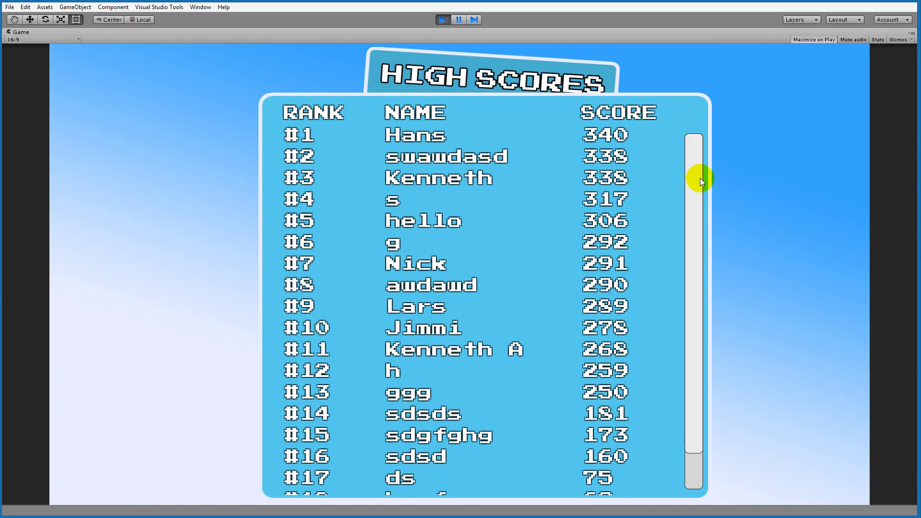
drag(700, 174, 712, 243)
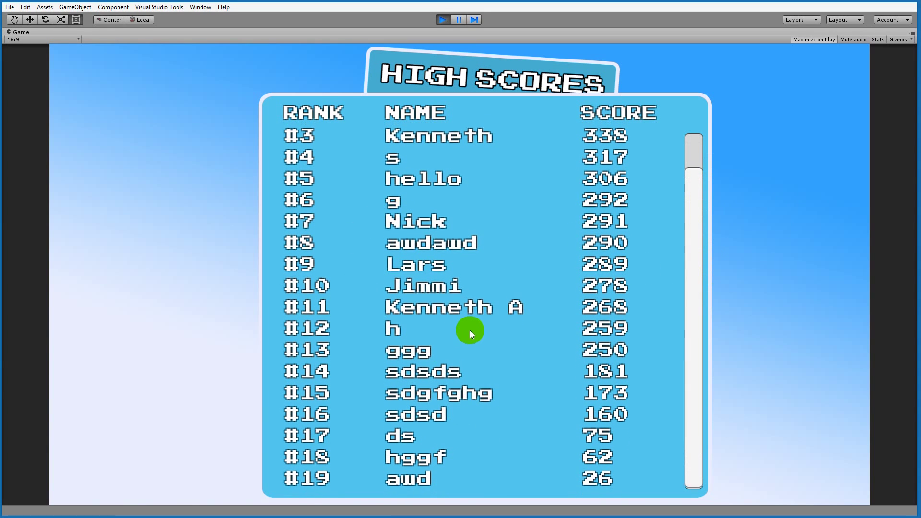
scroll(470, 330, up, 2)
scroll(684, 226, up, 1)
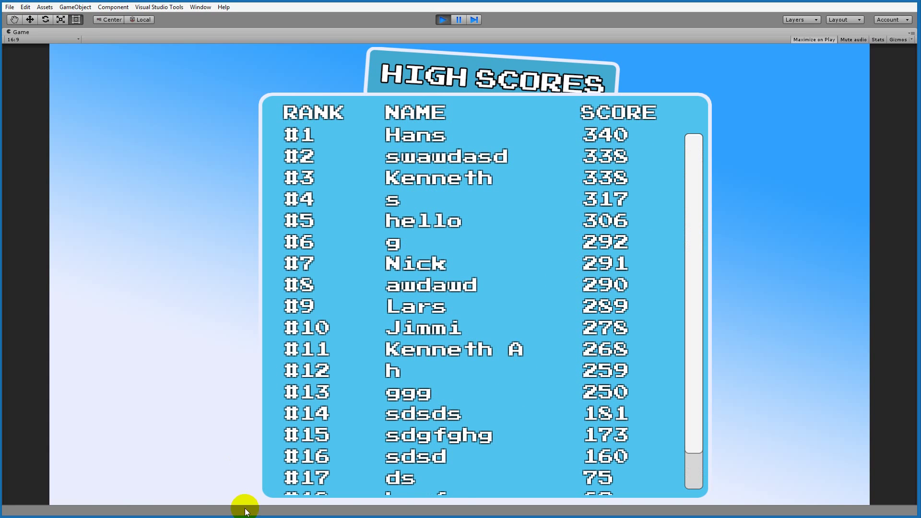
drag(692, 165, 717, 283)
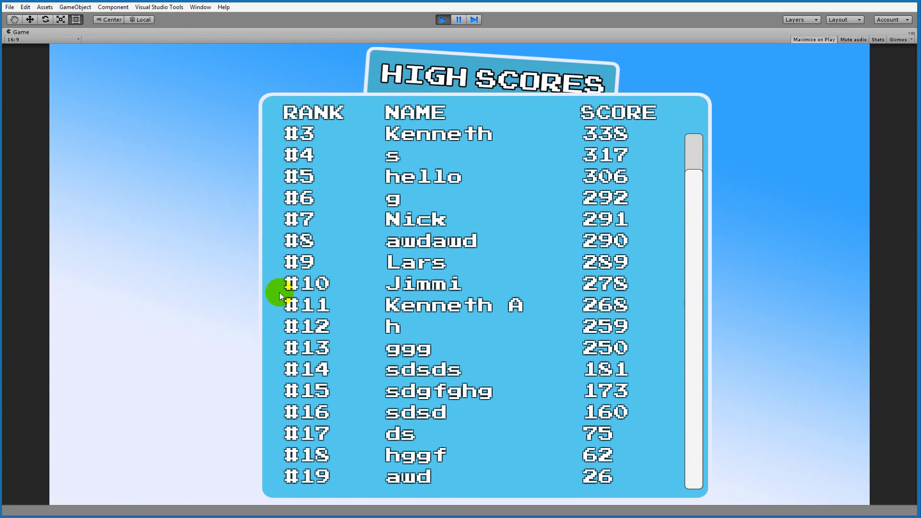
Lower Top Ranks to 10 and test-run, confirming the board shows ten scores from 340 to 278
click(443, 20)
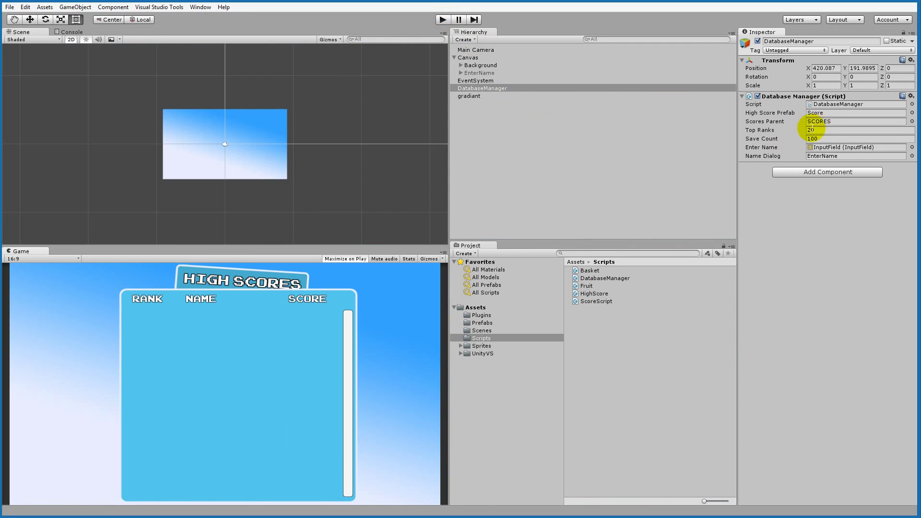
drag(803, 131, 767, 130)
click(441, 21)
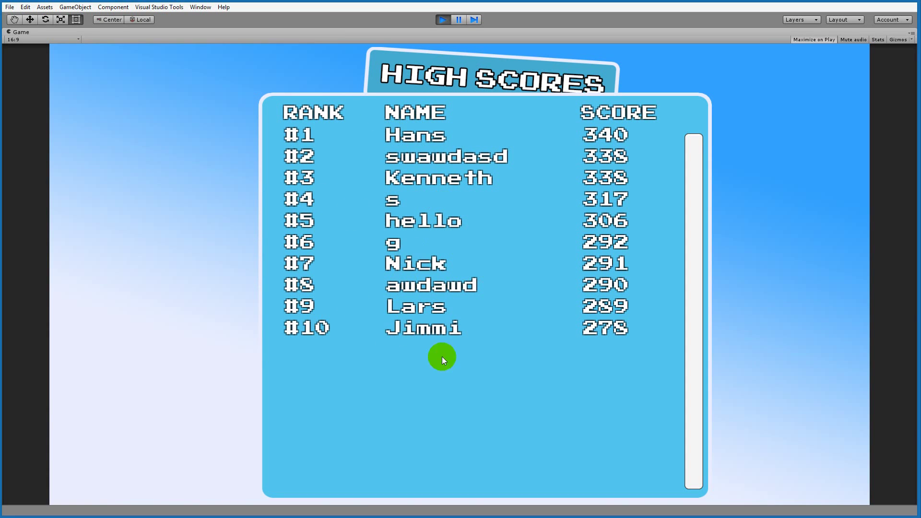
click(441, 19)
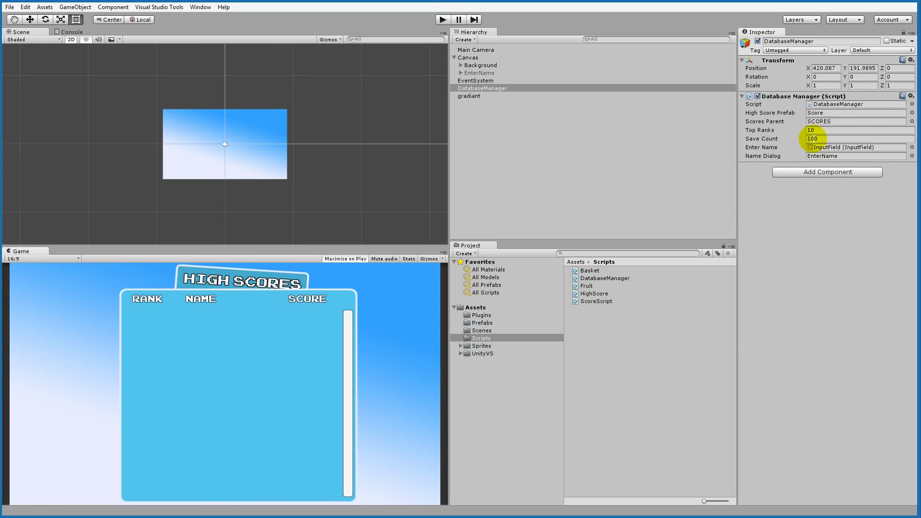
Set Save Count to 15 and test-run the game
click(811, 139)
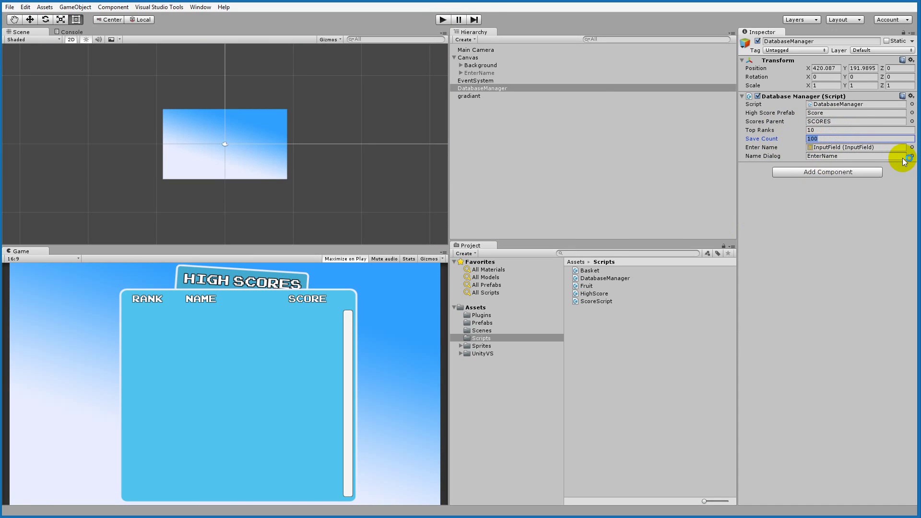
text(15)
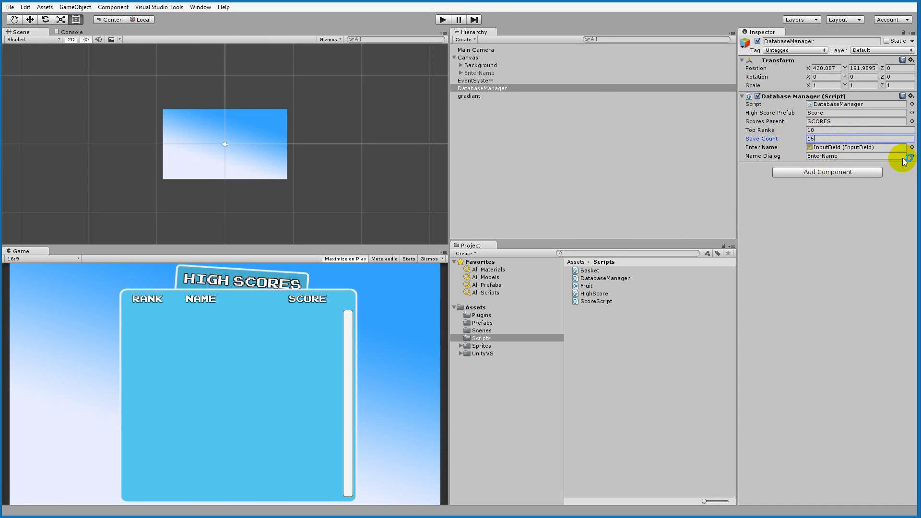
click(445, 19)
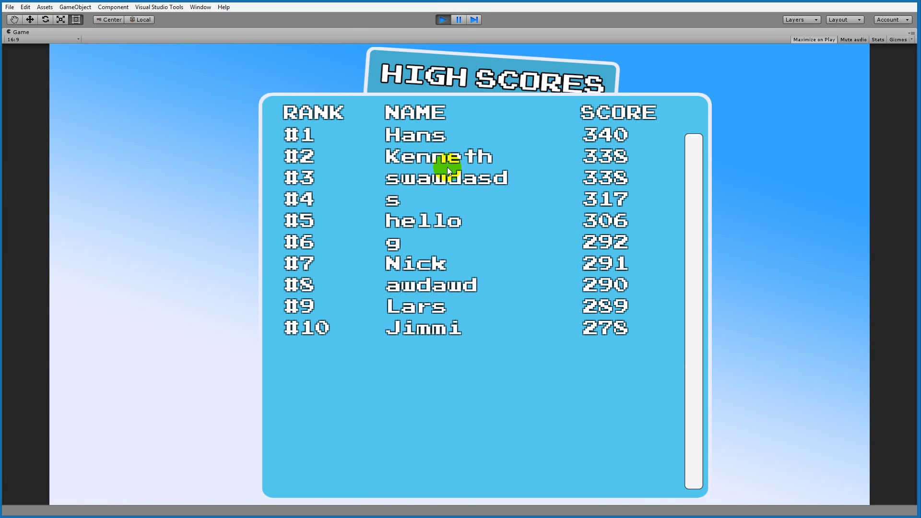
click(443, 20)
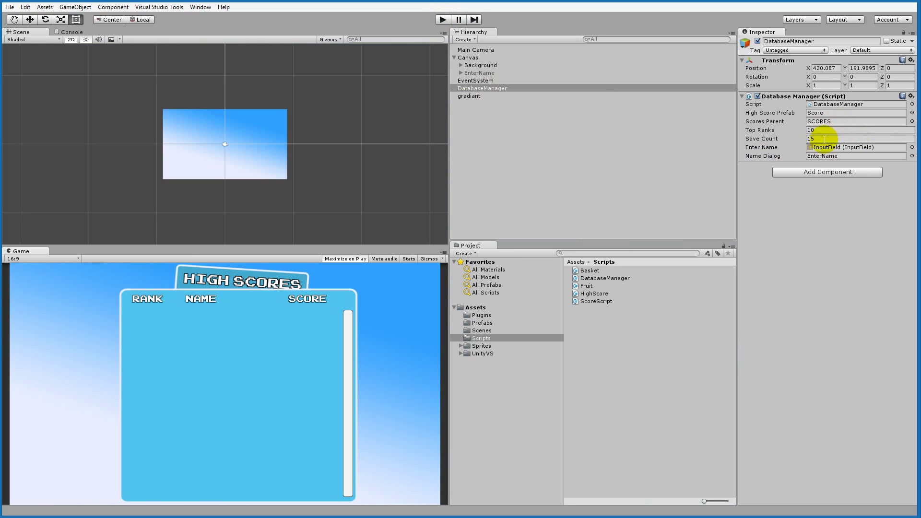
Set Top Ranks back to 20 and run the game, showing fifteen scores from 340 to 173
click(757, 131)
text(20)
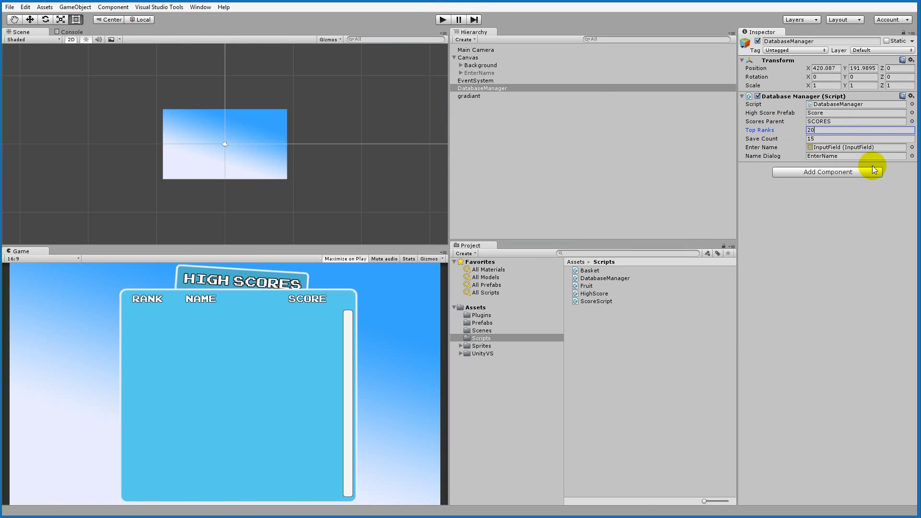
click(448, 20)
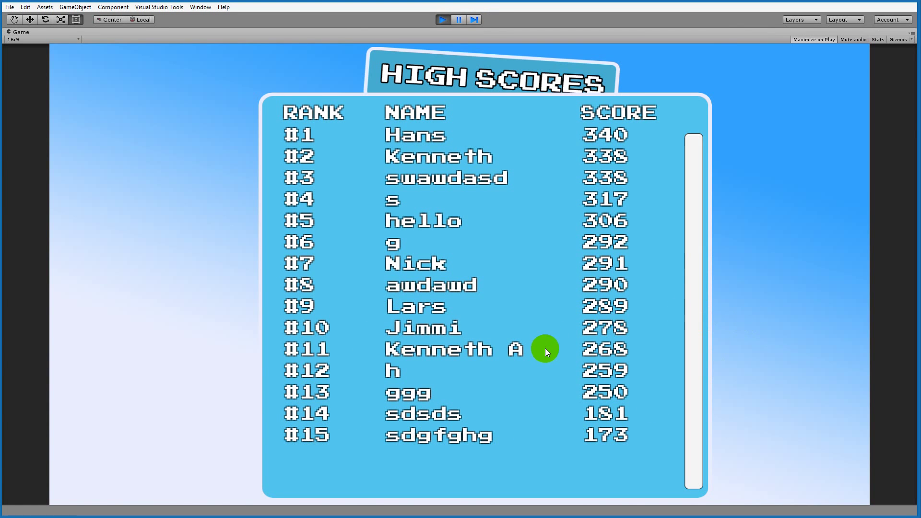
Exit play mode to return to the editor with Save Count 15 and Top Ranks 20
click(442, 20)
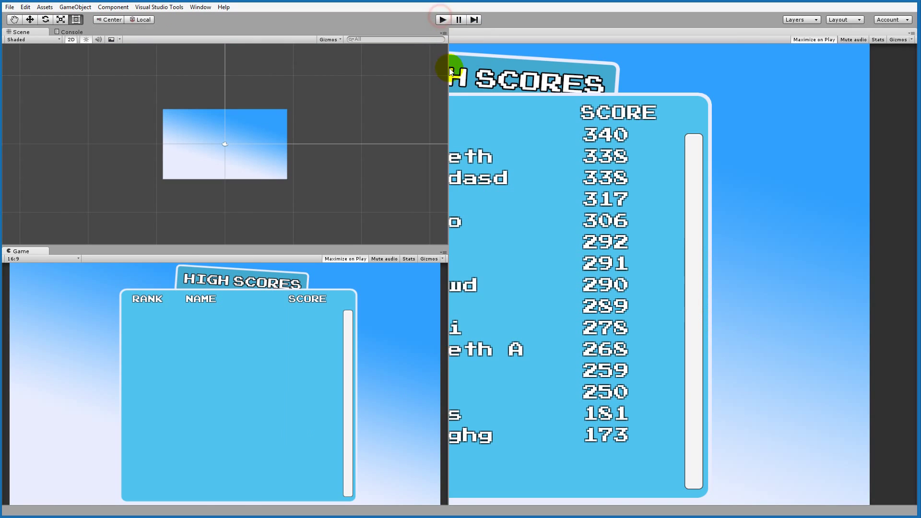